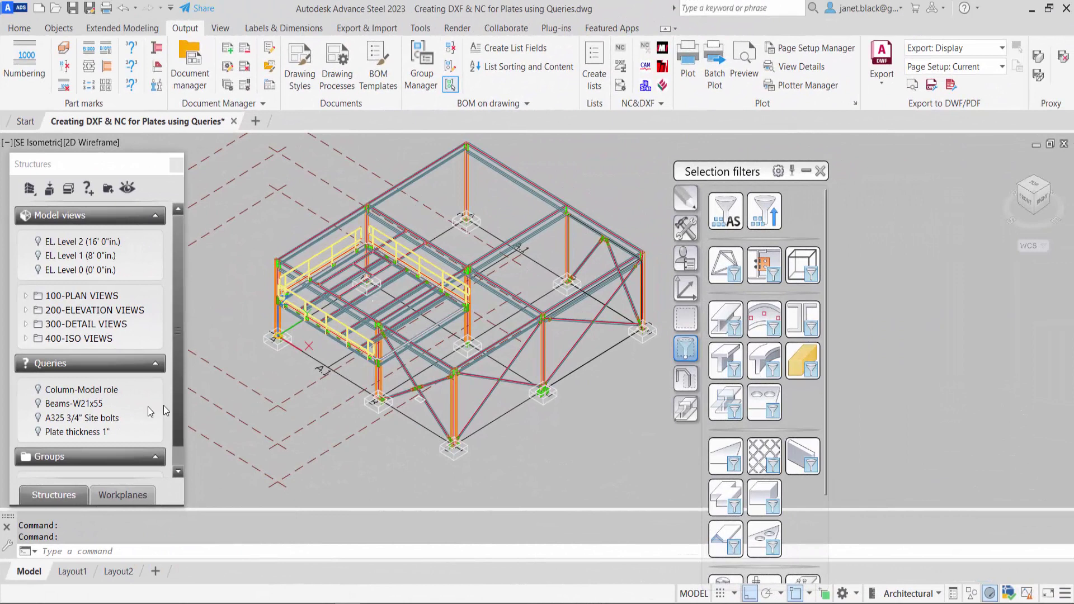
Show only the 1-inch plates and select all 142 of them
click(39, 432)
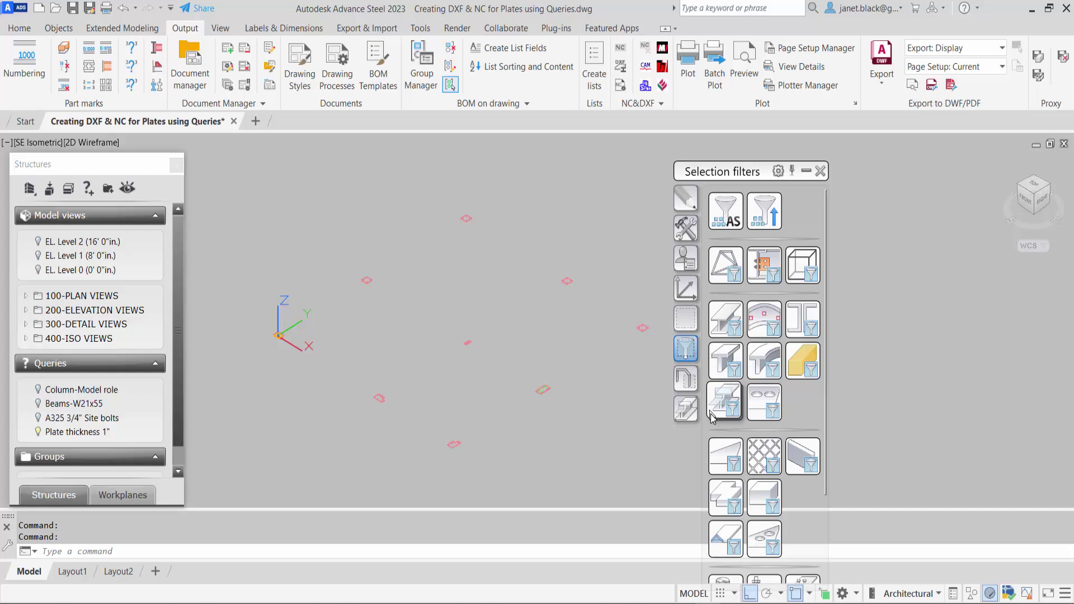
click(719, 455)
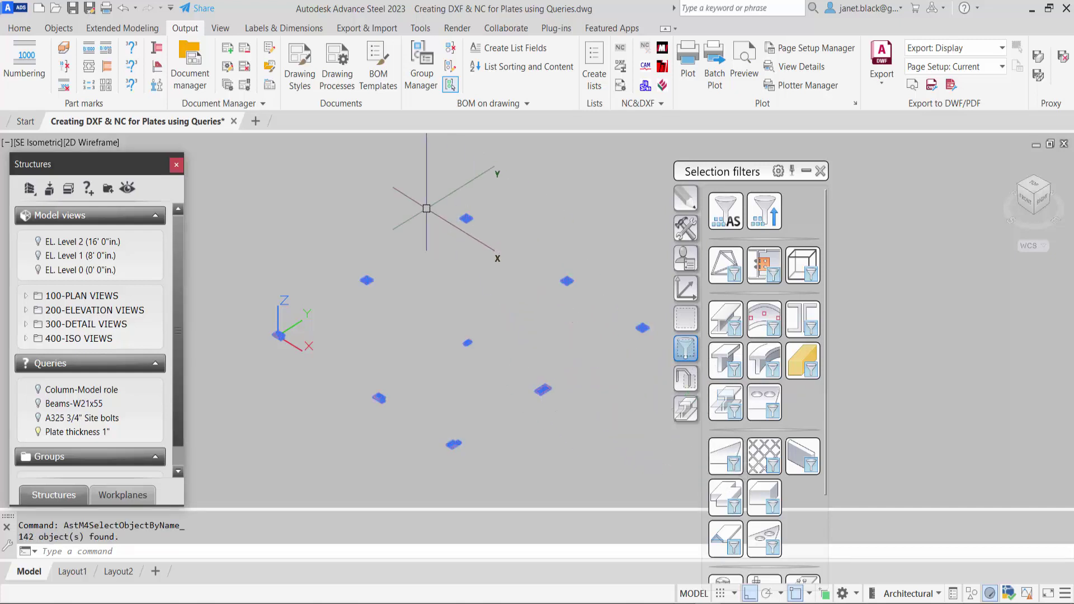
Number the selected plates, review the single-part marks p1000 to bp1000, and close the results
click(27, 54)
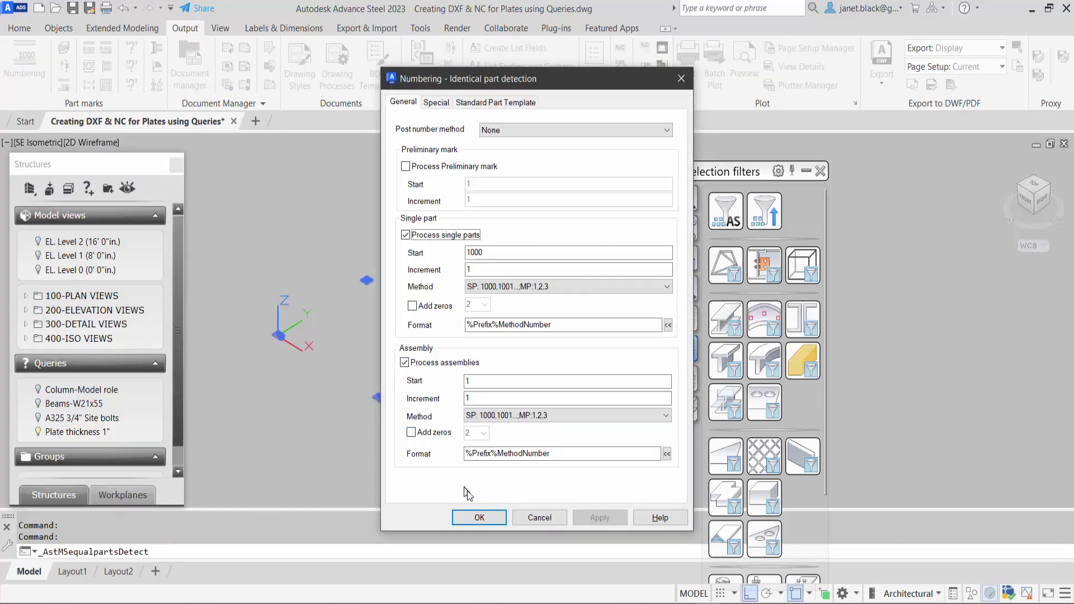
click(479, 517)
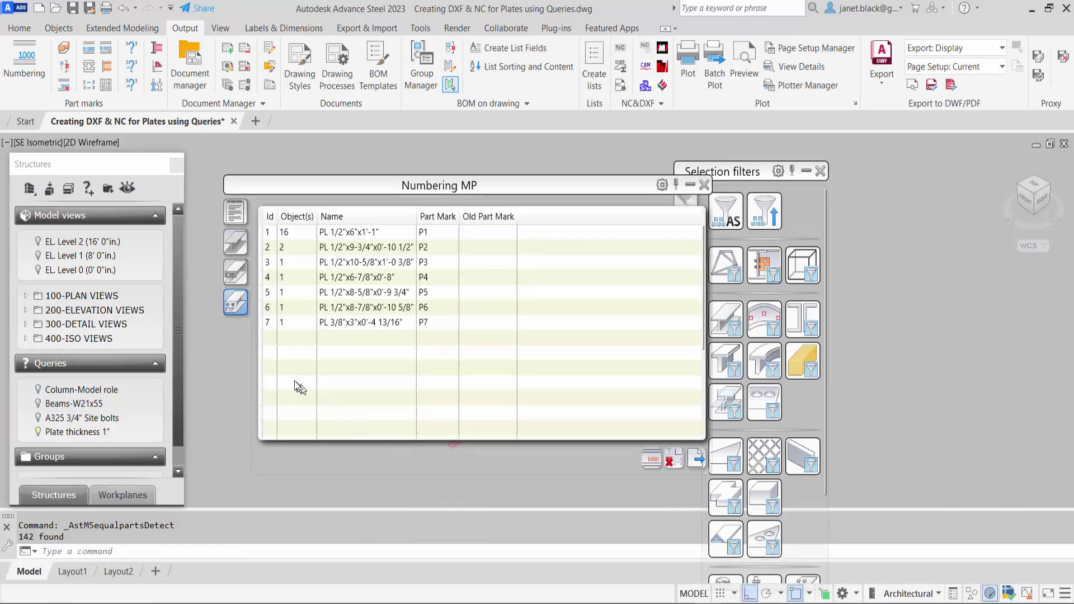
click(231, 278)
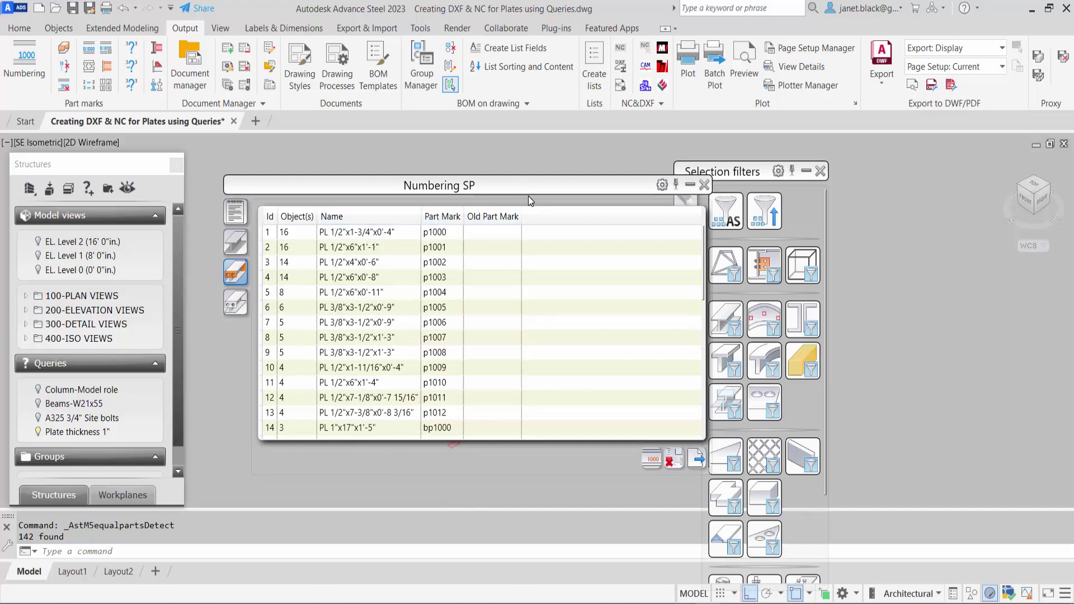
click(703, 186)
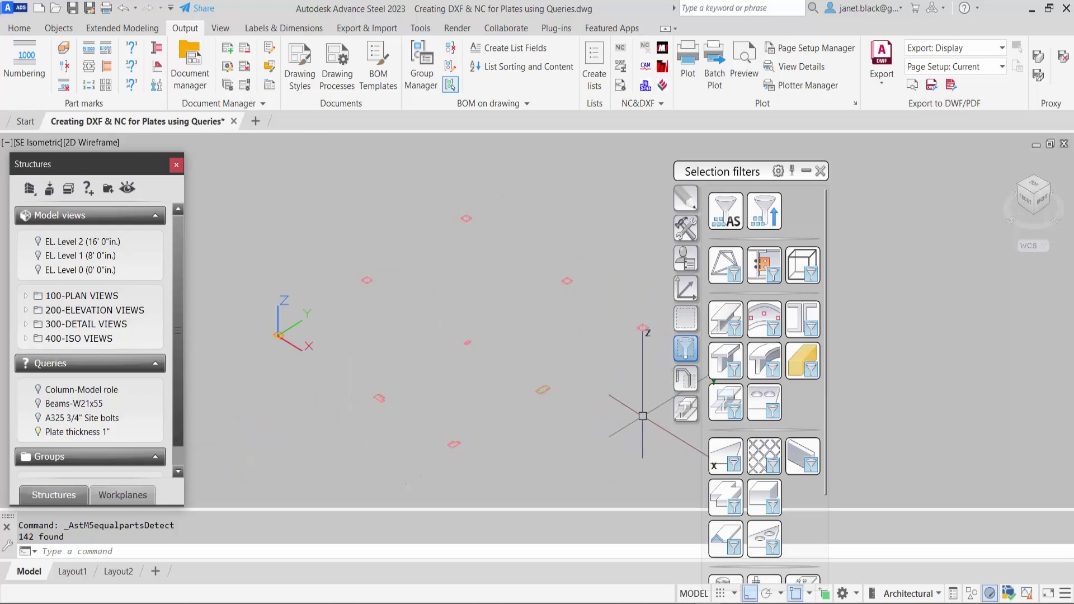
Reselect all plates and apply the Selected Sp Plate PageFull ANSI-D single-part drawing process
click(718, 457)
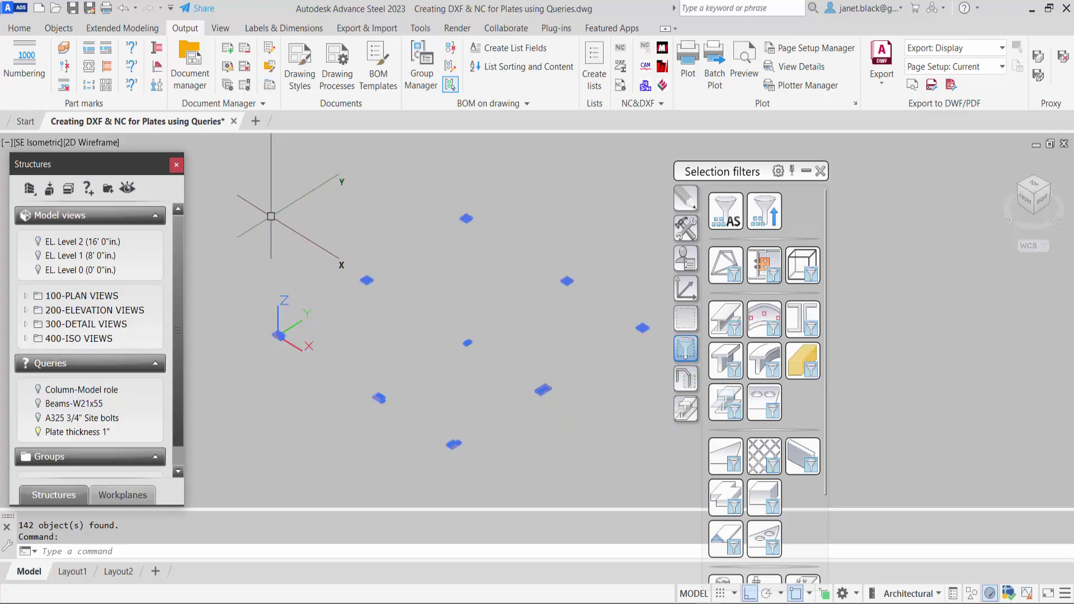
click(229, 85)
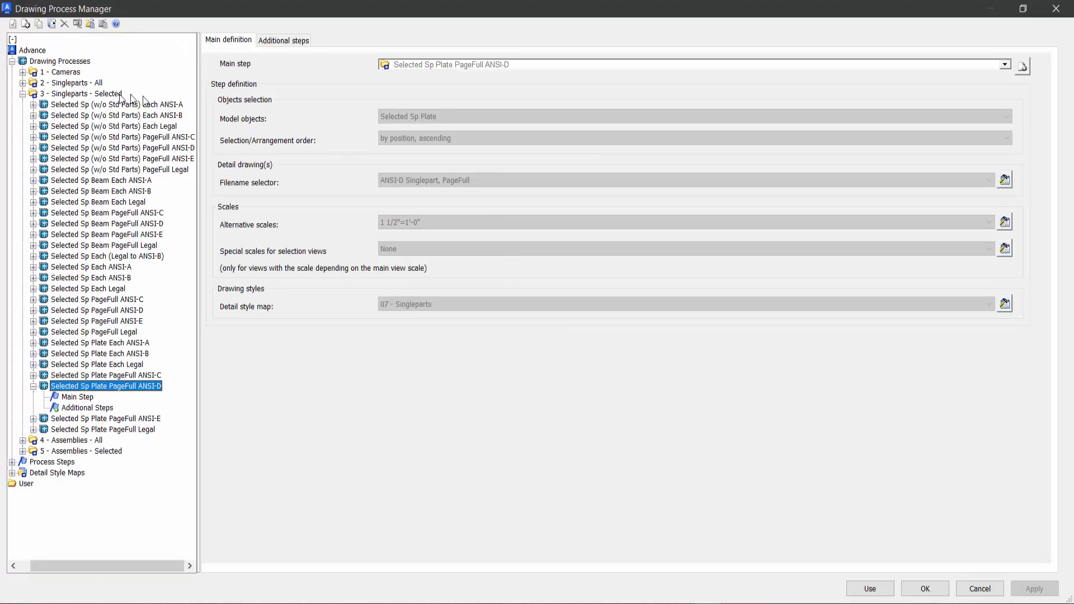
click(23, 94)
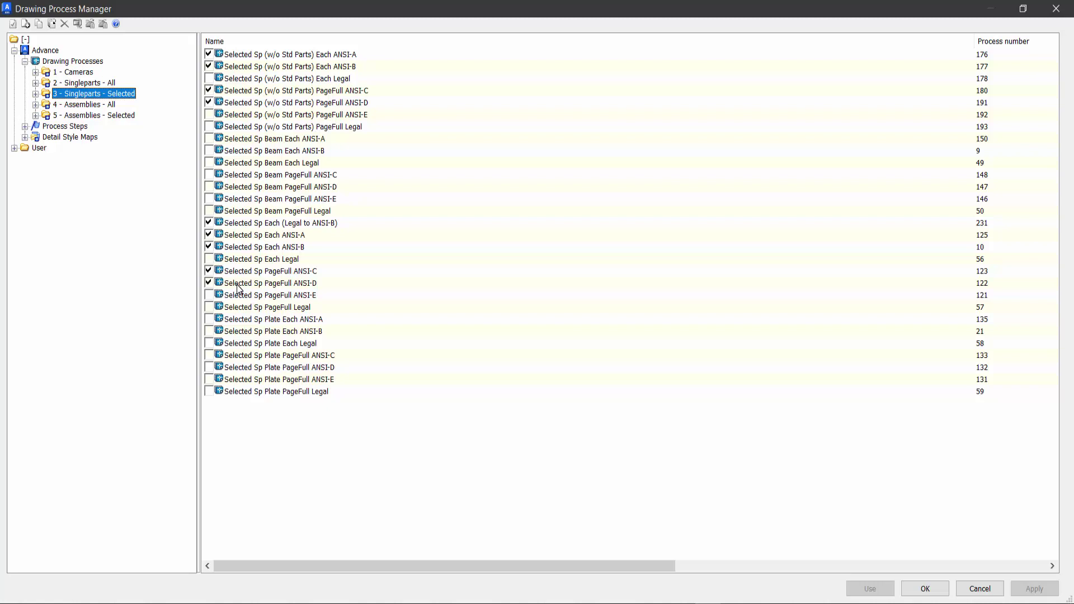
click(35, 94)
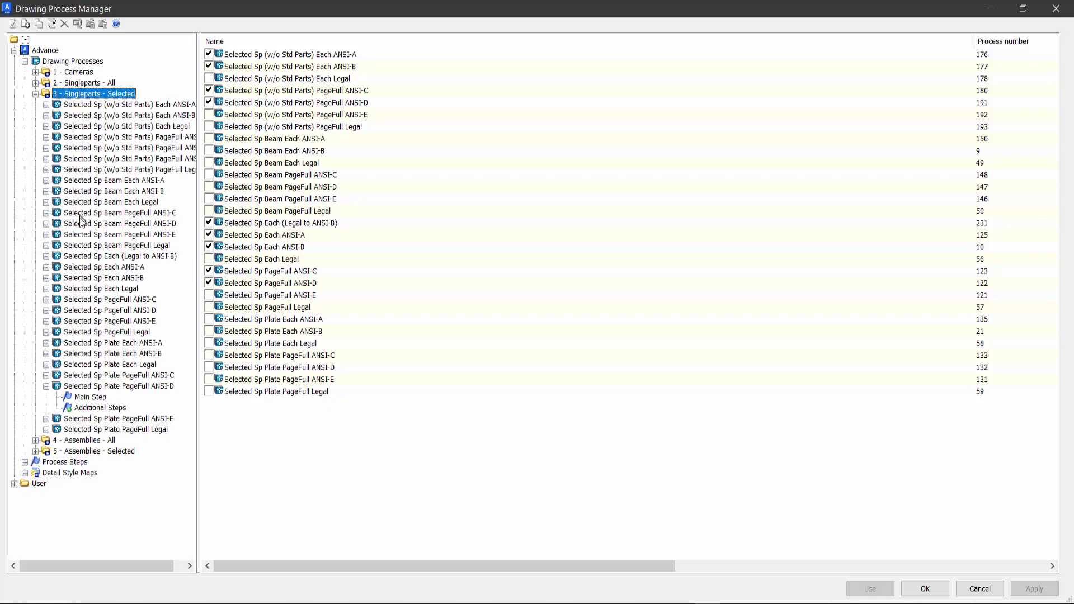
click(108, 386)
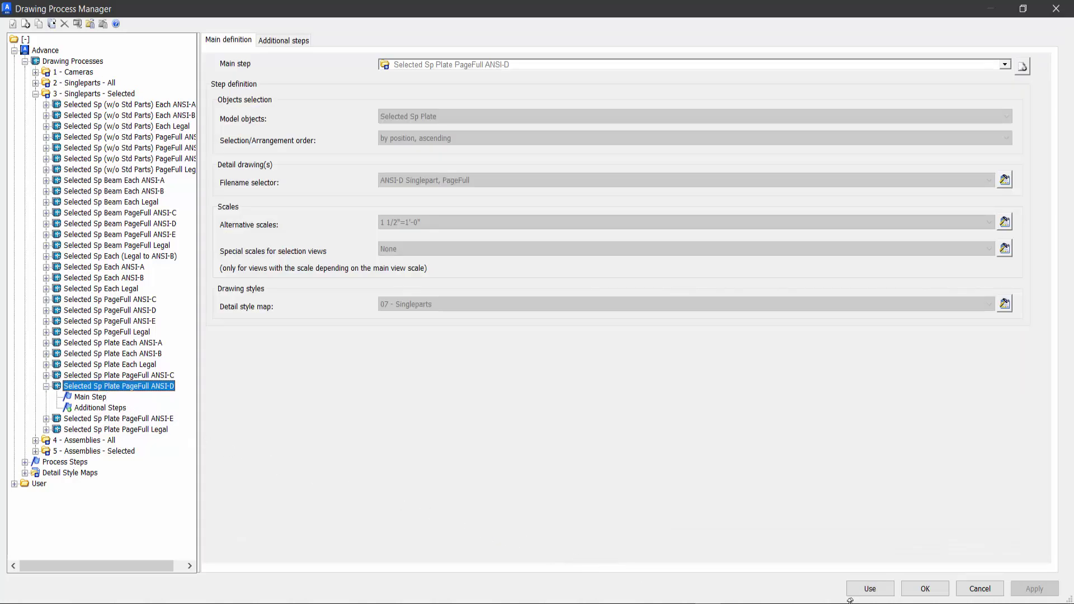
click(871, 589)
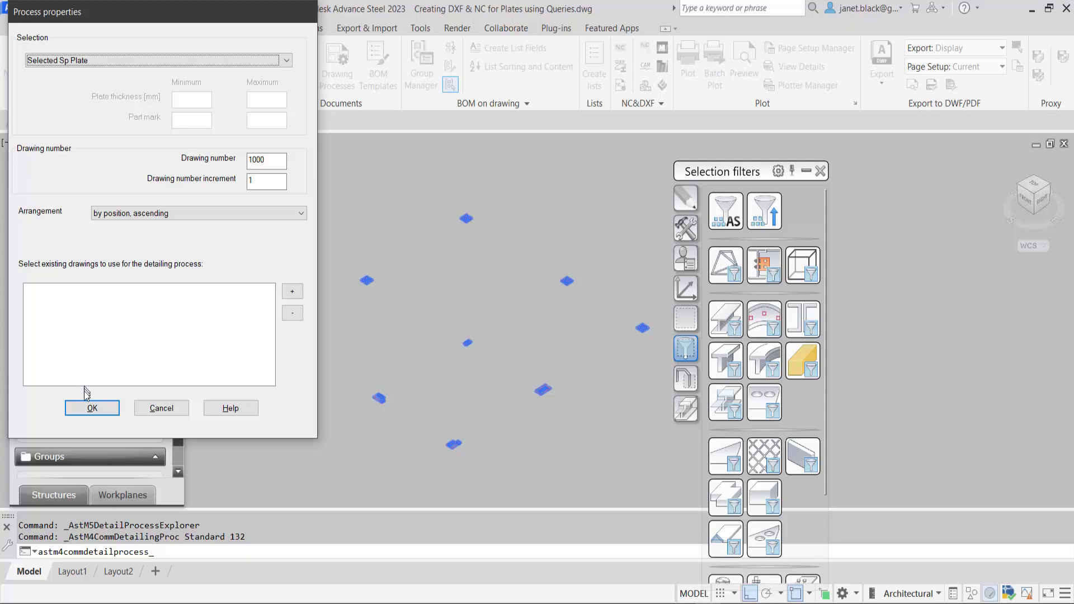
Generate the plate detail drawings starting at number 1000, then window-select all plates
click(88, 407)
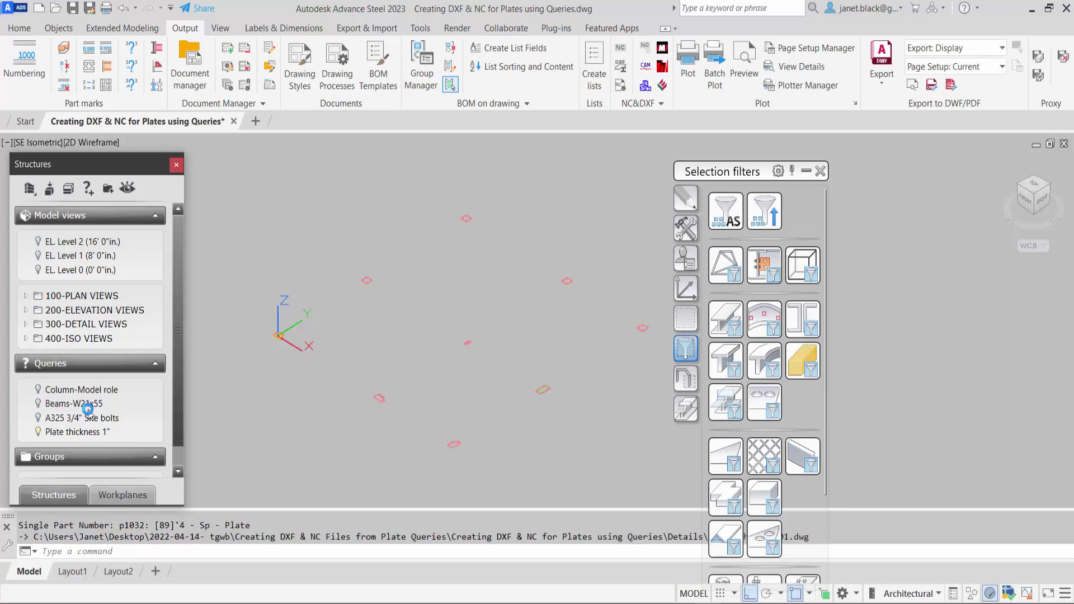
click(230, 203)
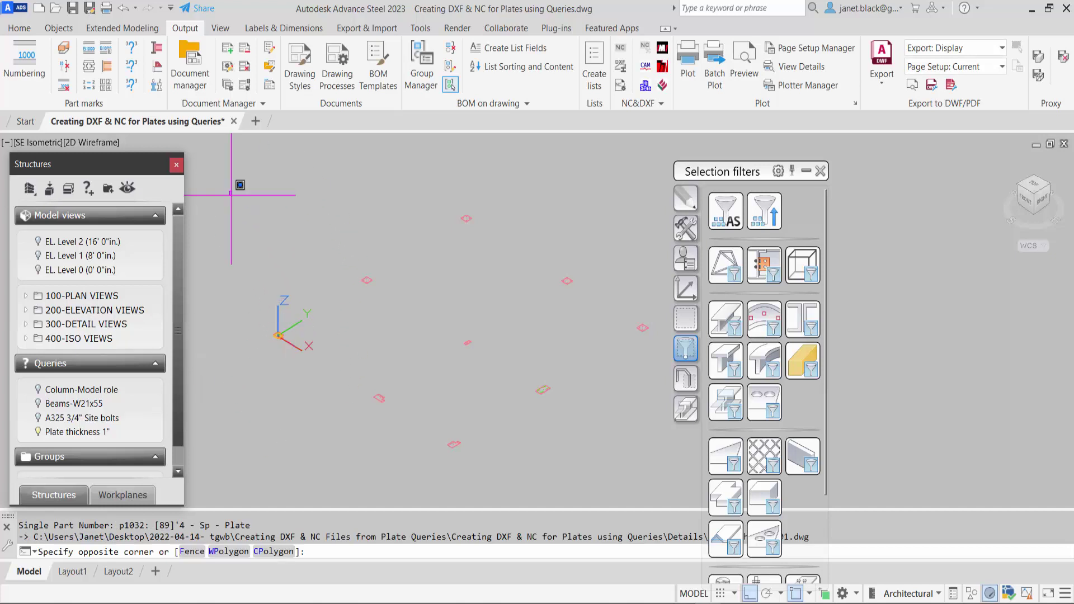
click(703, 445)
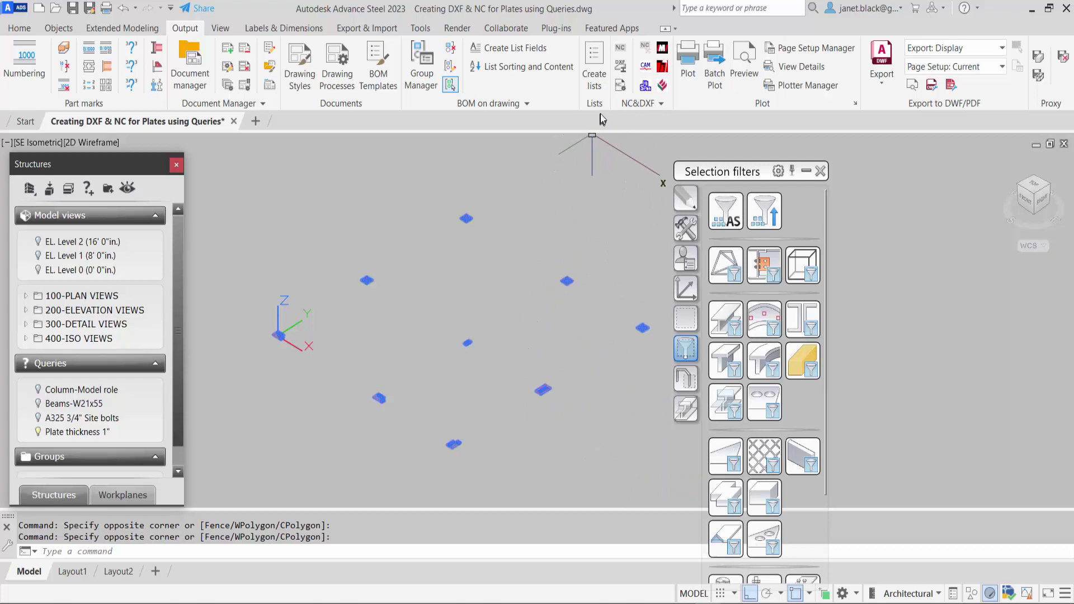
Create NC files for the selected plates with the current NC&DXF settings
click(619, 86)
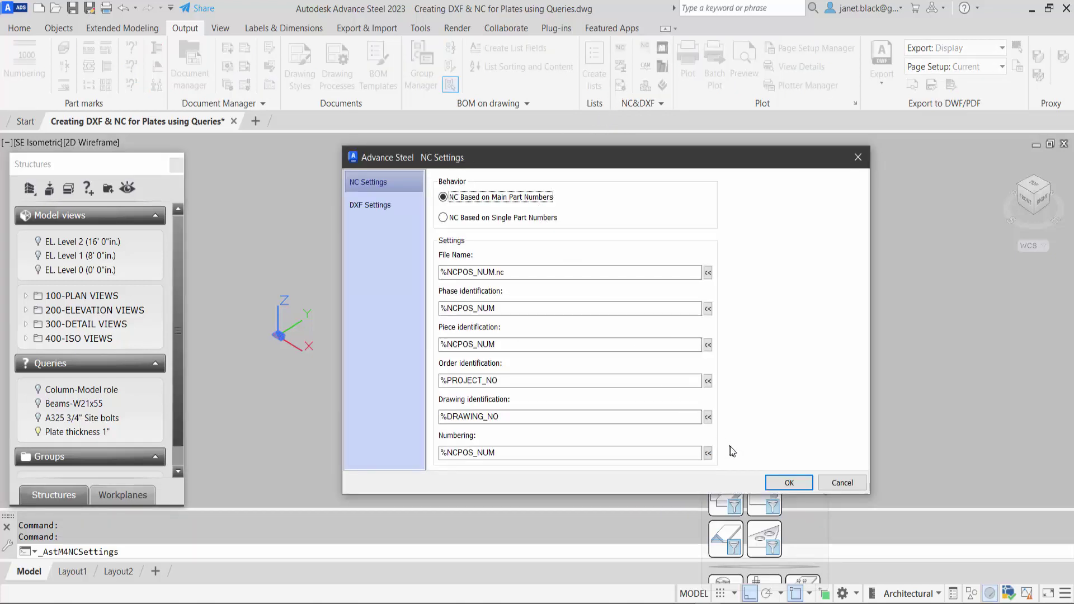
click(787, 482)
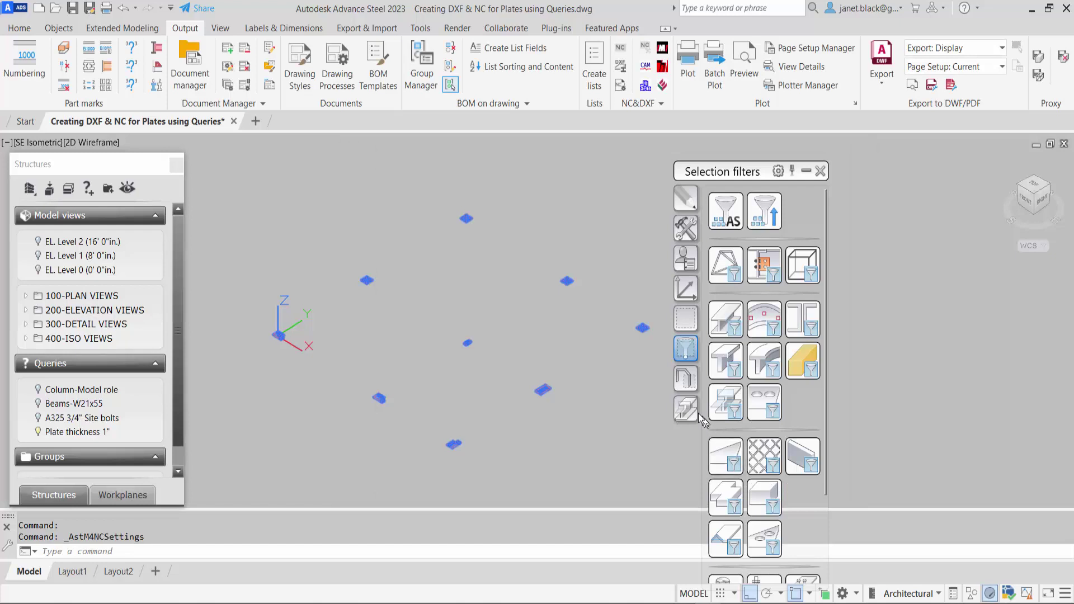
click(620, 48)
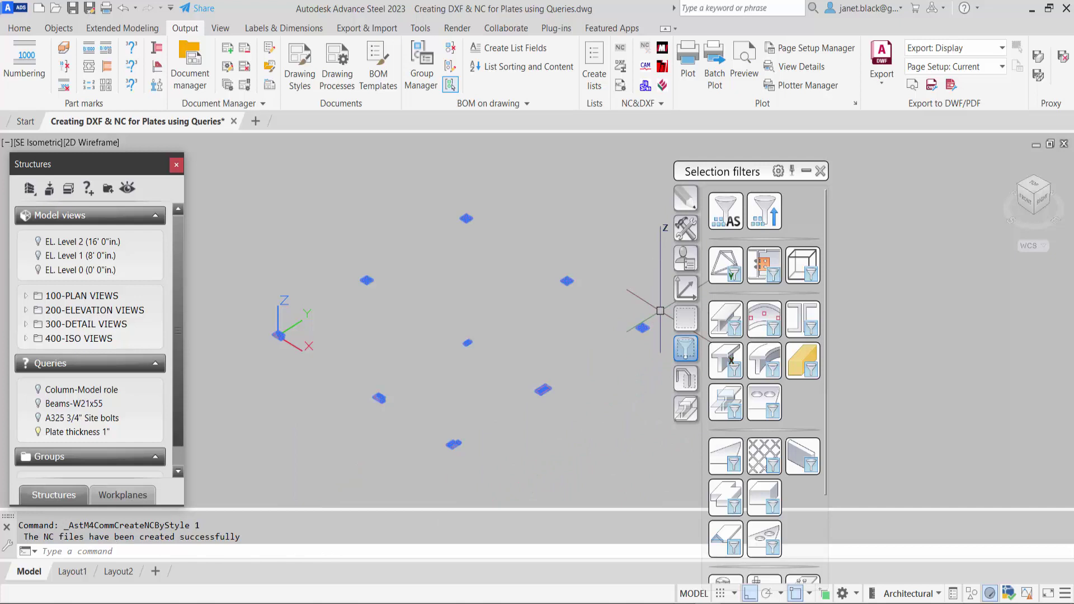
Export the selected plates to DXF (Plates) files
click(643, 104)
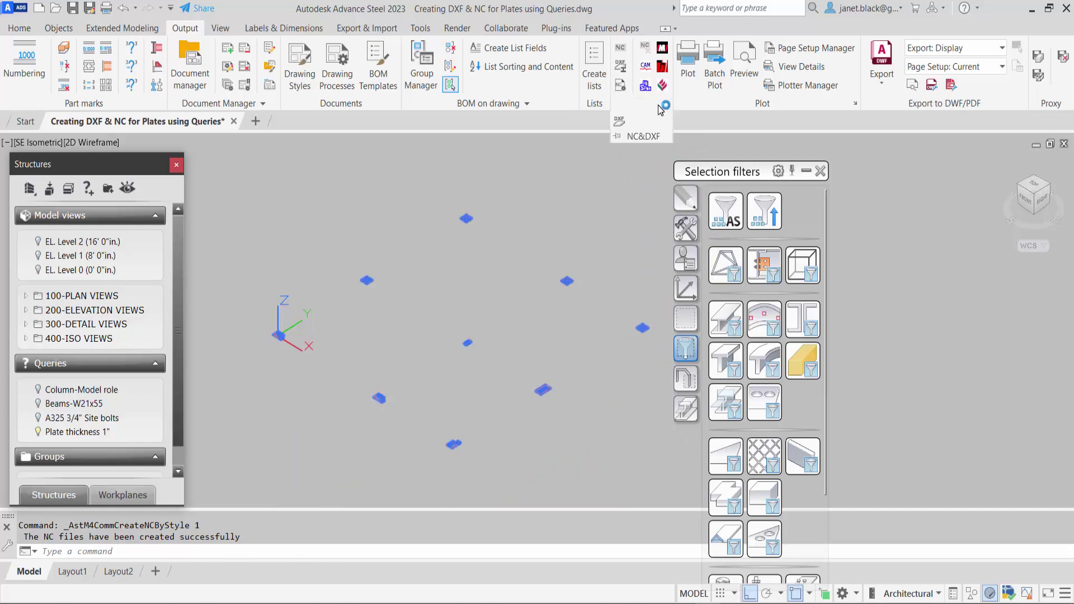
click(621, 121)
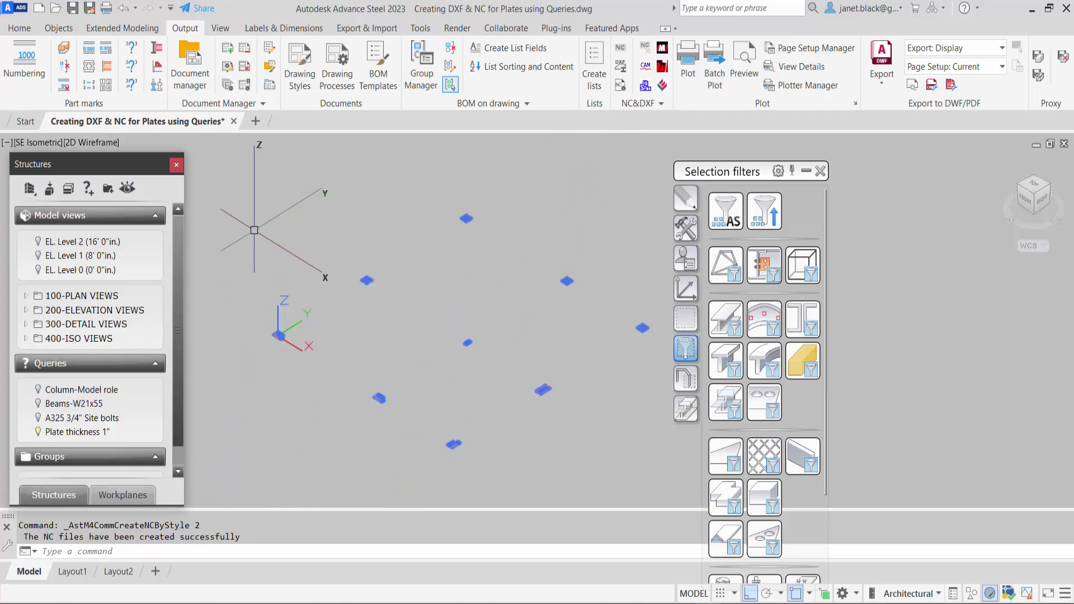
In Document Manager, expand Details and DStV-NC, and preview the up-to-date bp1000.nc file
click(199, 68)
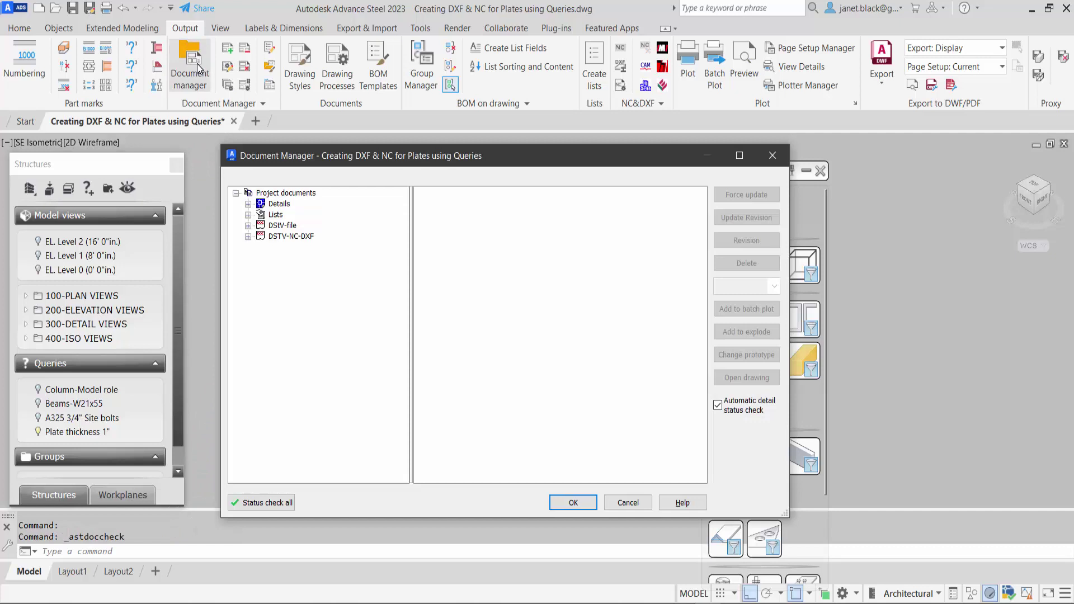
click(248, 204)
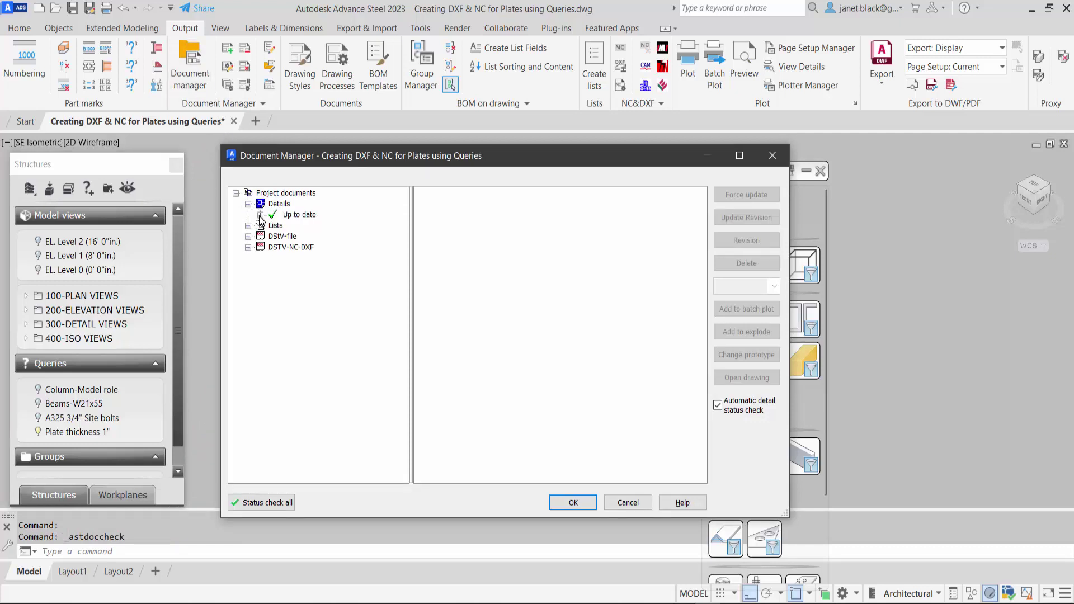
click(260, 214)
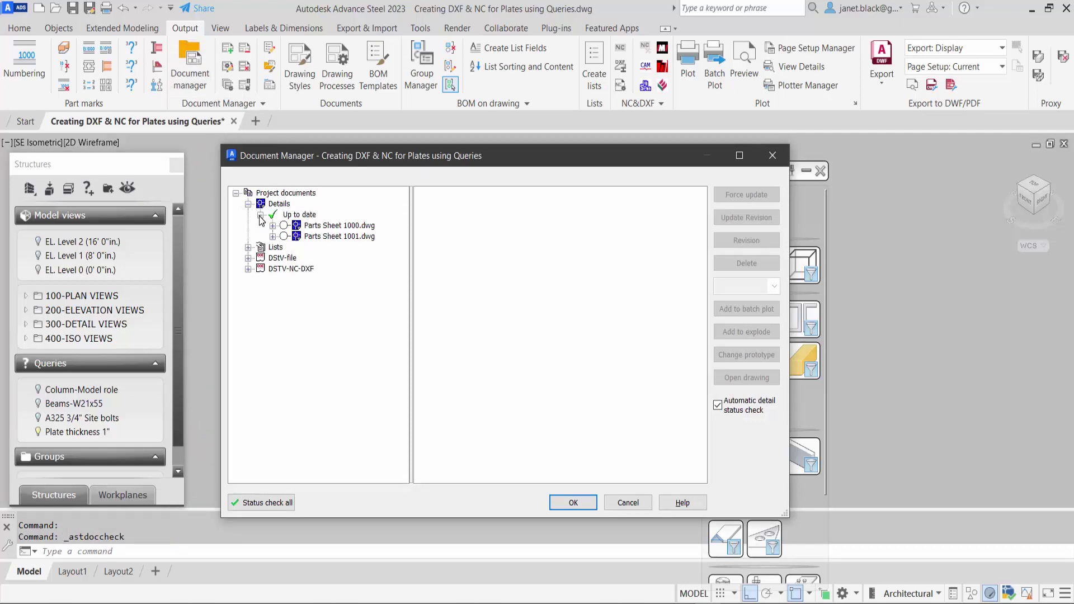
click(260, 215)
click(246, 236)
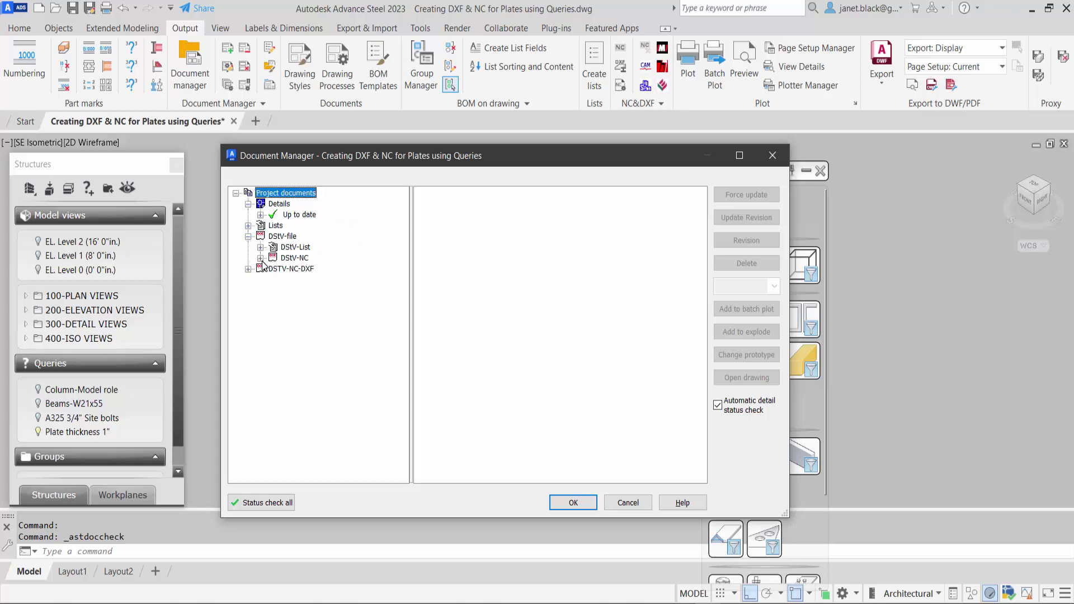
click(260, 257)
click(273, 269)
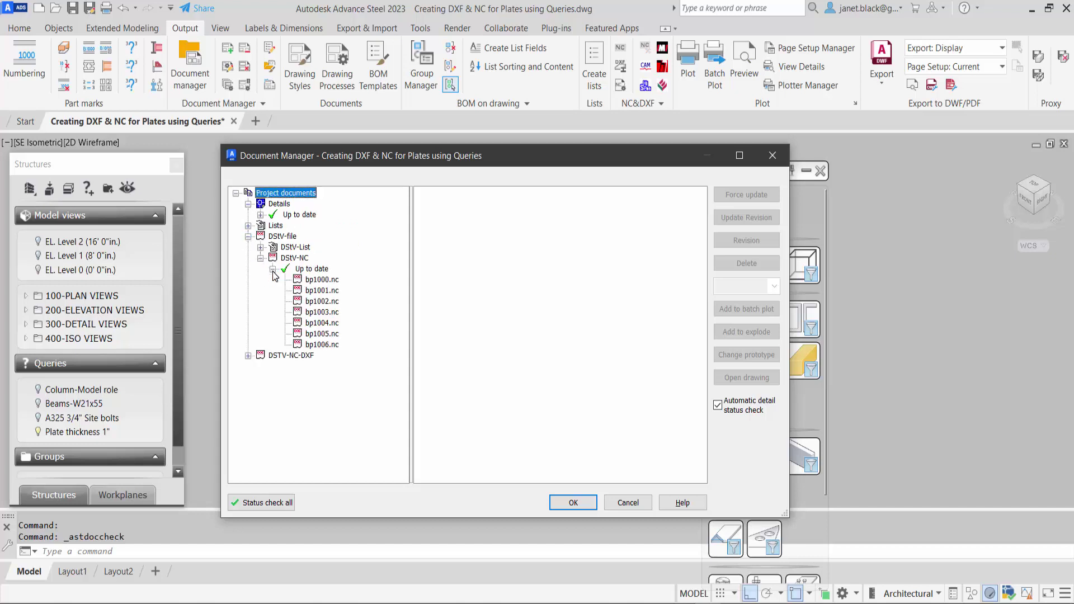
click(328, 280)
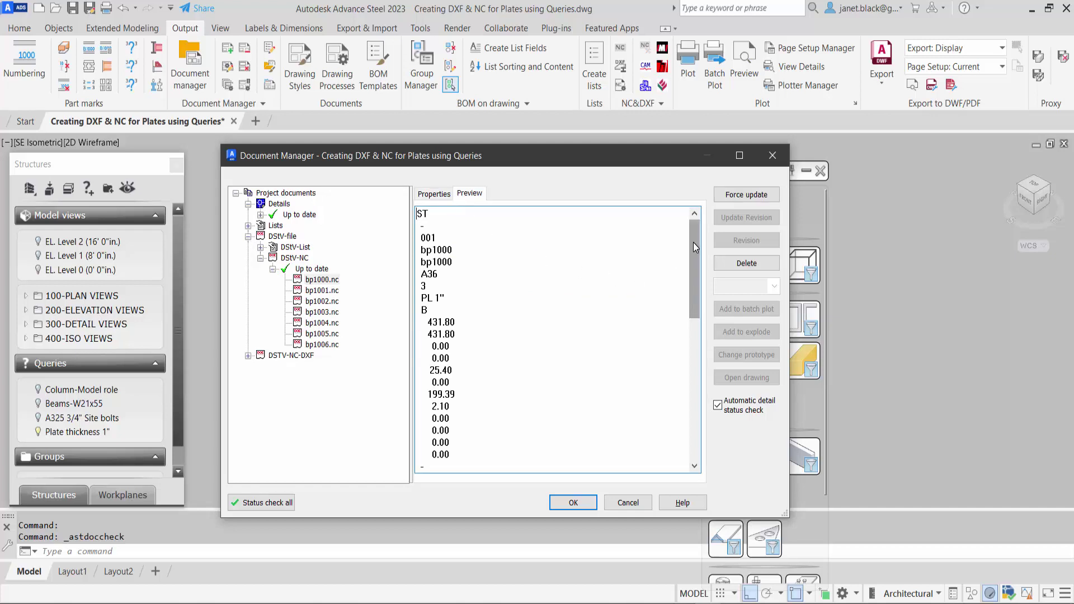
mouse_move(693, 250)
mouse_down()
mouse_move(678, 395)
mouse_move(696, 295)
mouse_move(690, 243)
mouse_up()
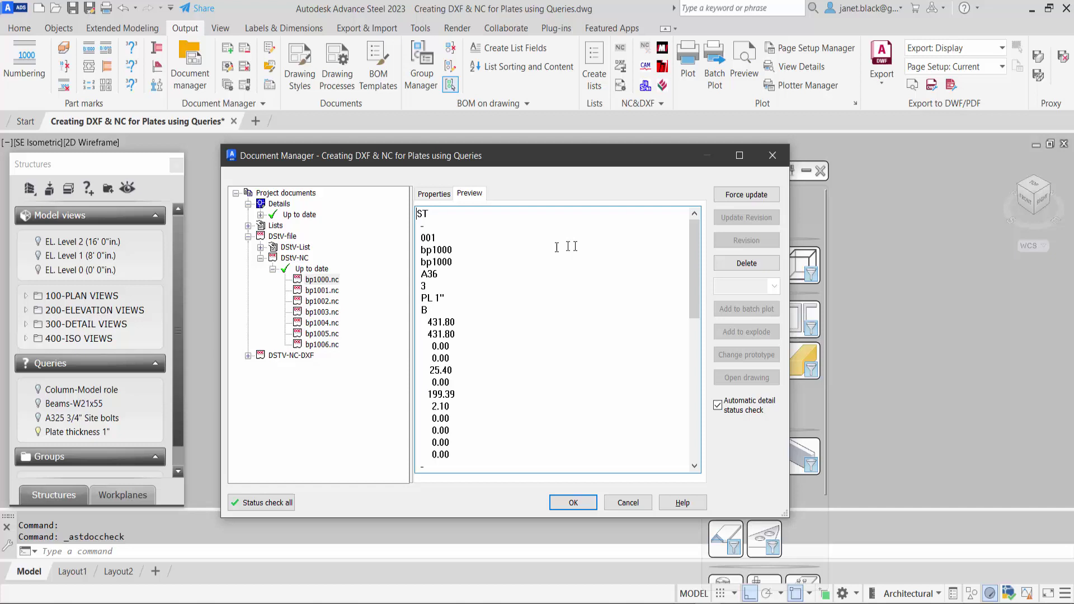
Preview the DSTV-NC-DXF drawings bp1000 through bp1006, then close Document Manager
click(248, 356)
click(260, 367)
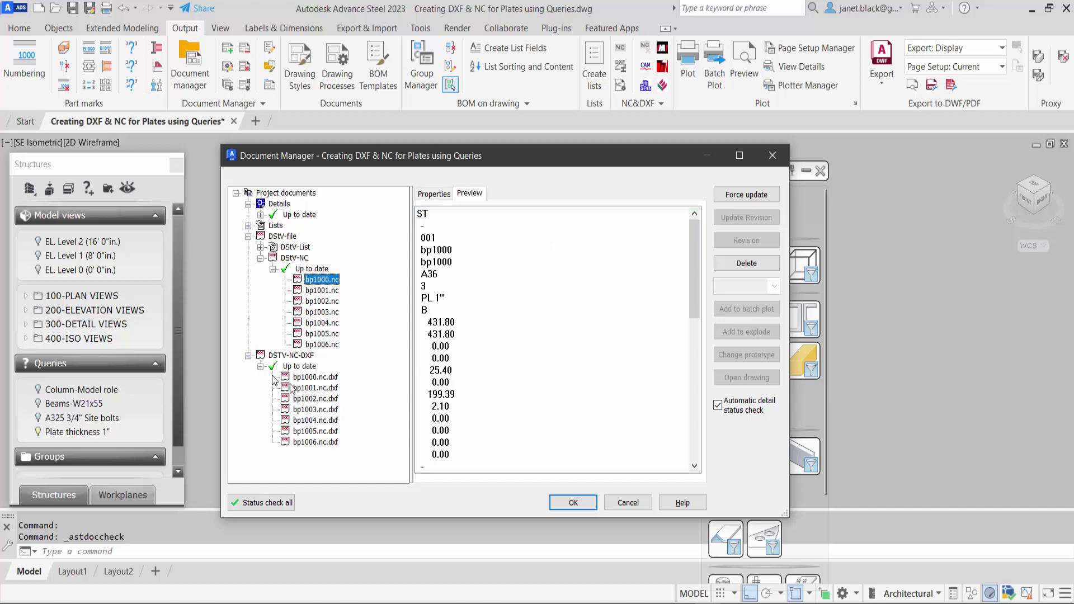
click(298, 378)
click(299, 388)
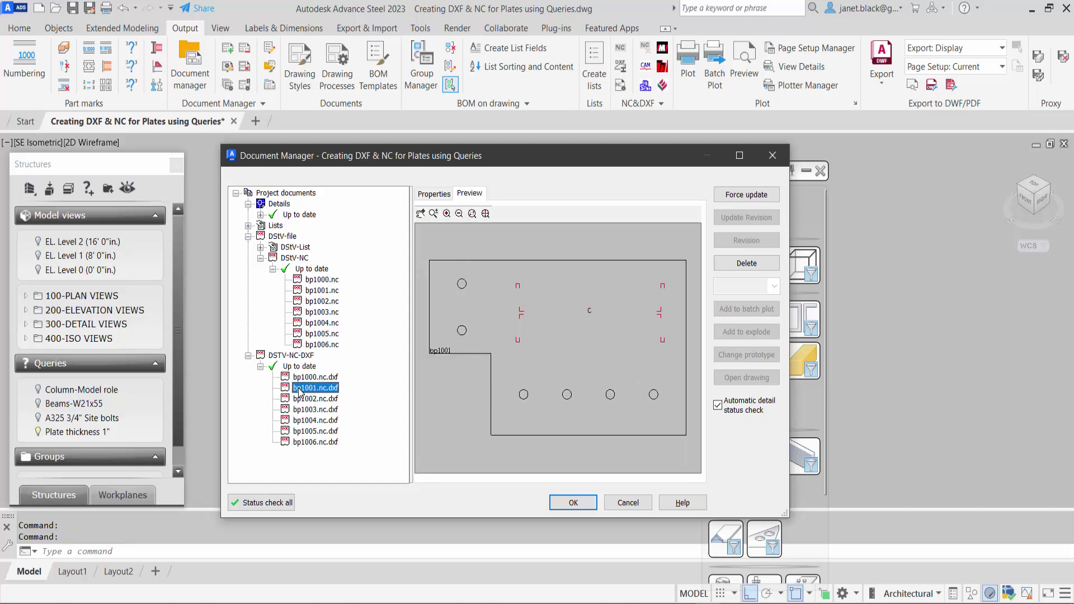
click(299, 399)
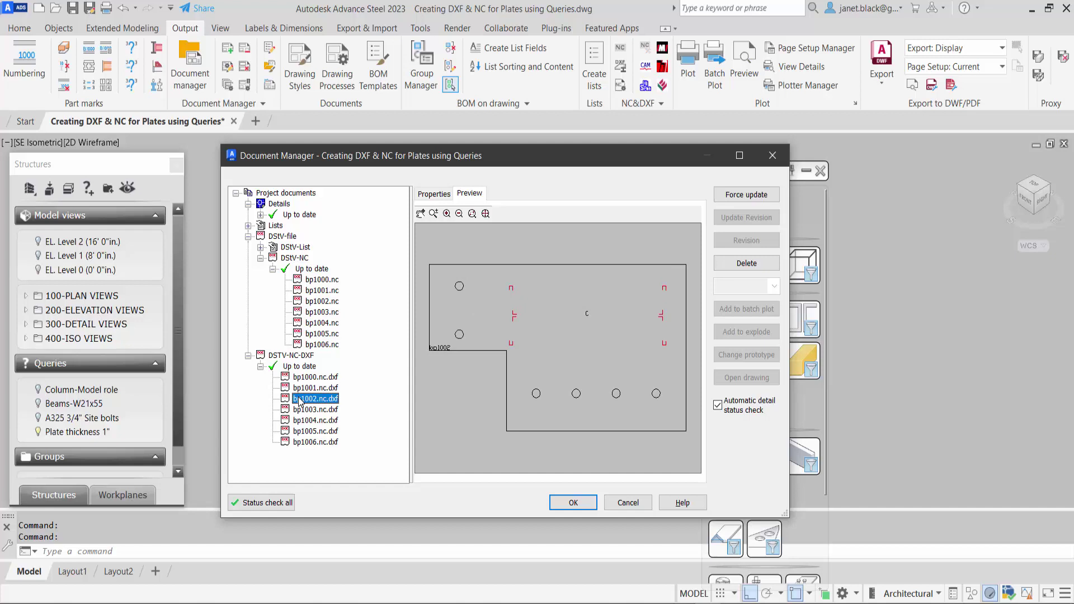
click(298, 411)
click(297, 421)
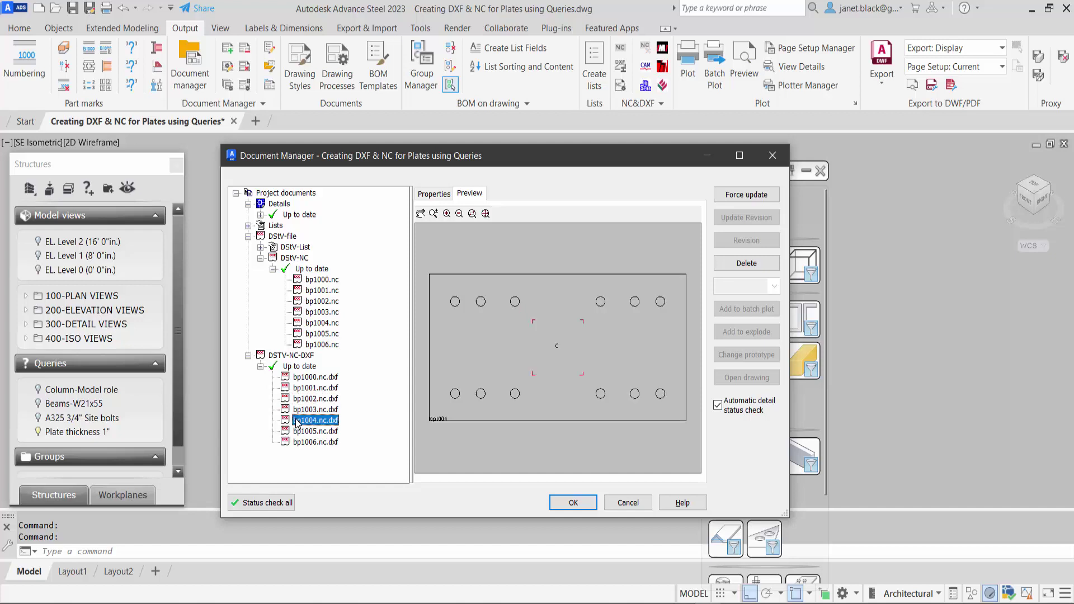
click(297, 432)
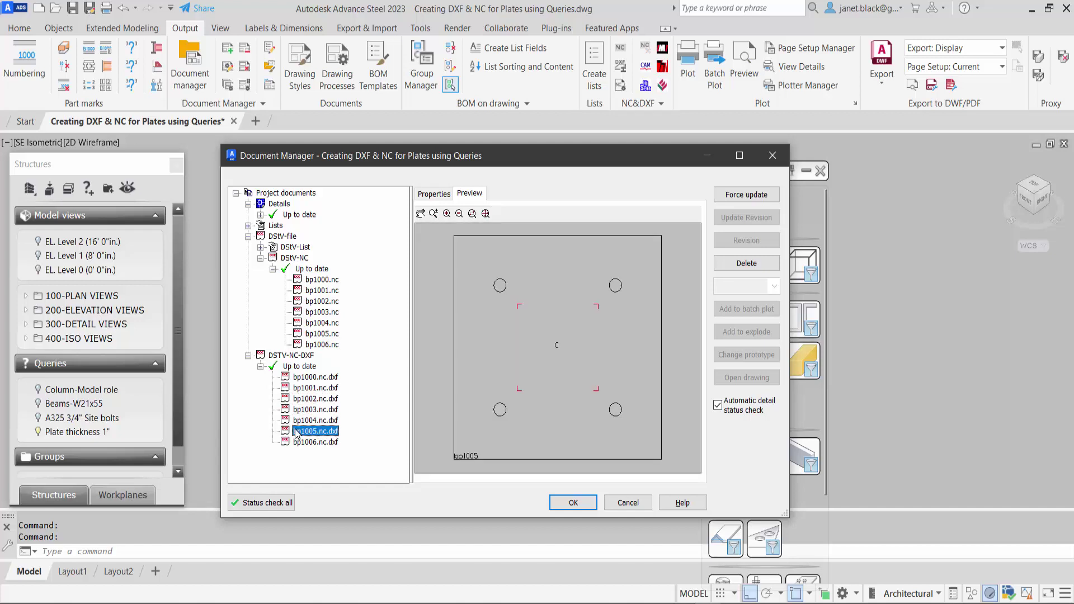
click(307, 443)
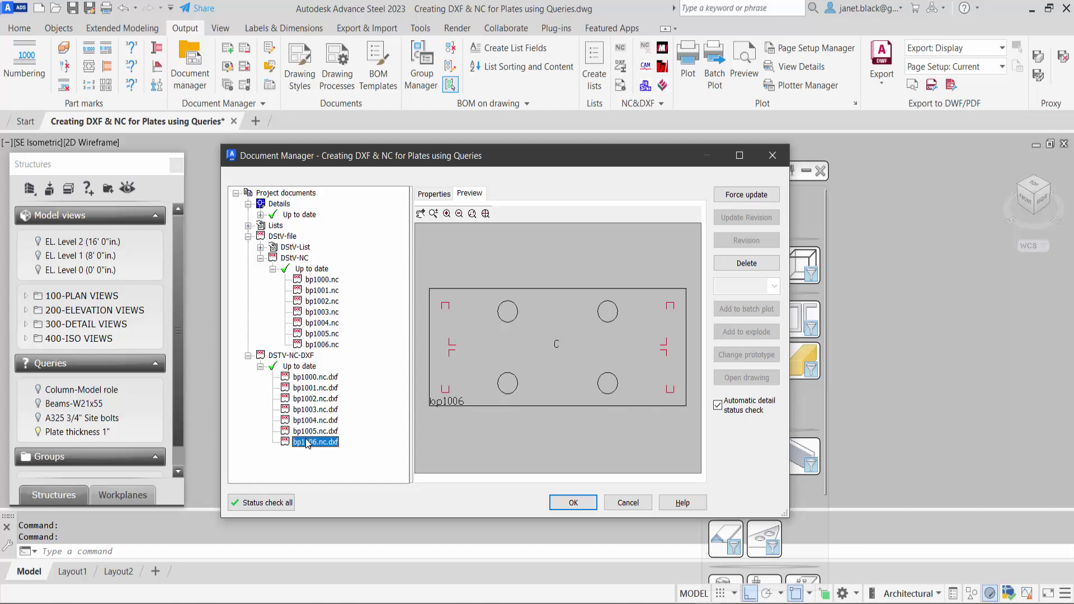
click(773, 156)
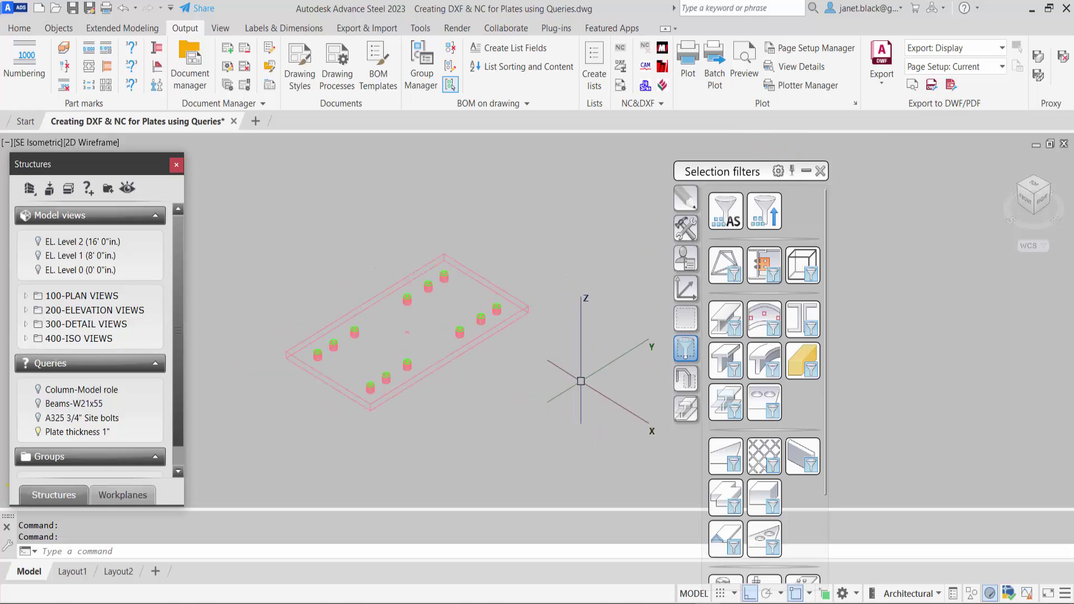
Reopen Document Manager and preview up-to-date DXF plates bp1005, bp1006 and bp1004
click(189, 62)
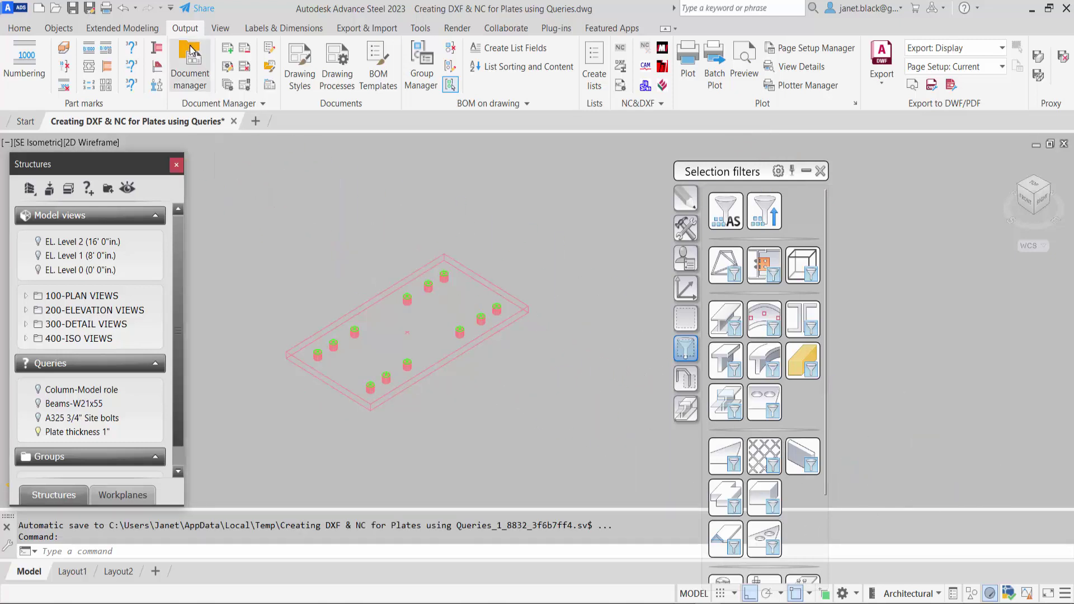
click(248, 236)
click(261, 247)
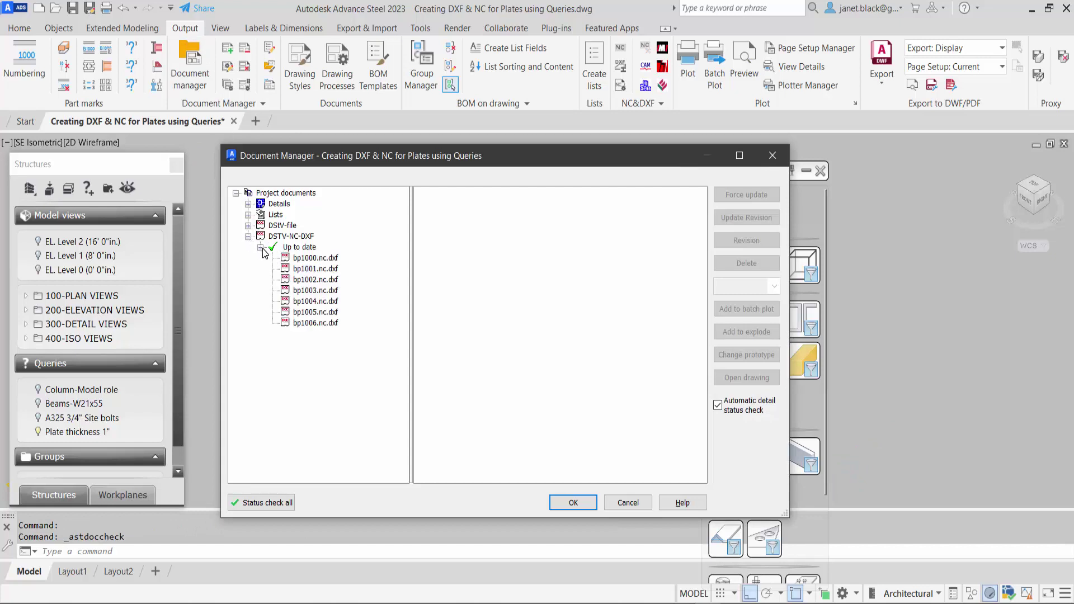
click(303, 312)
click(302, 324)
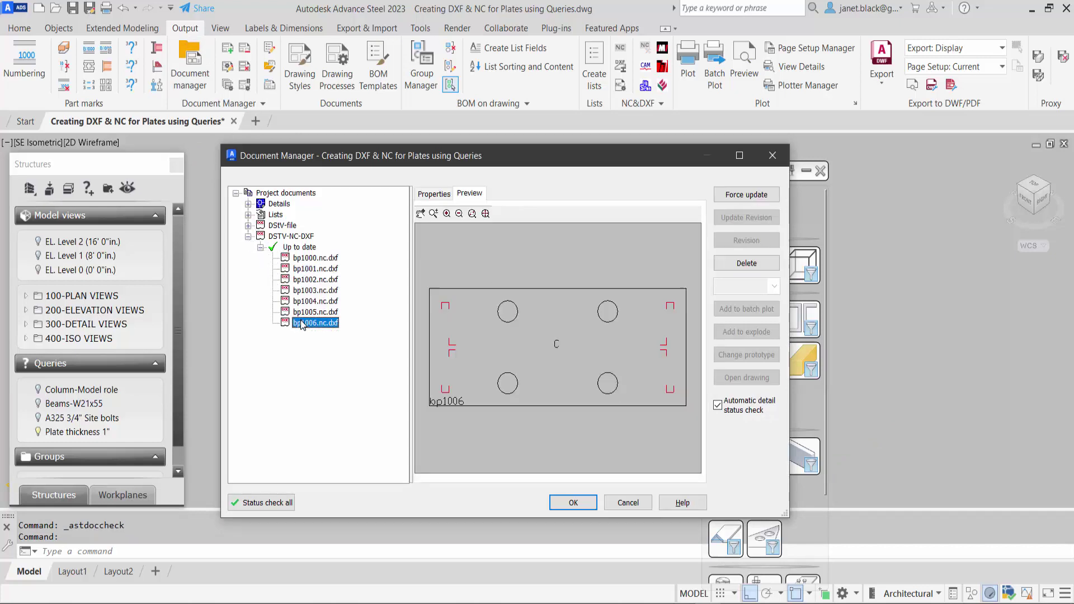
click(303, 314)
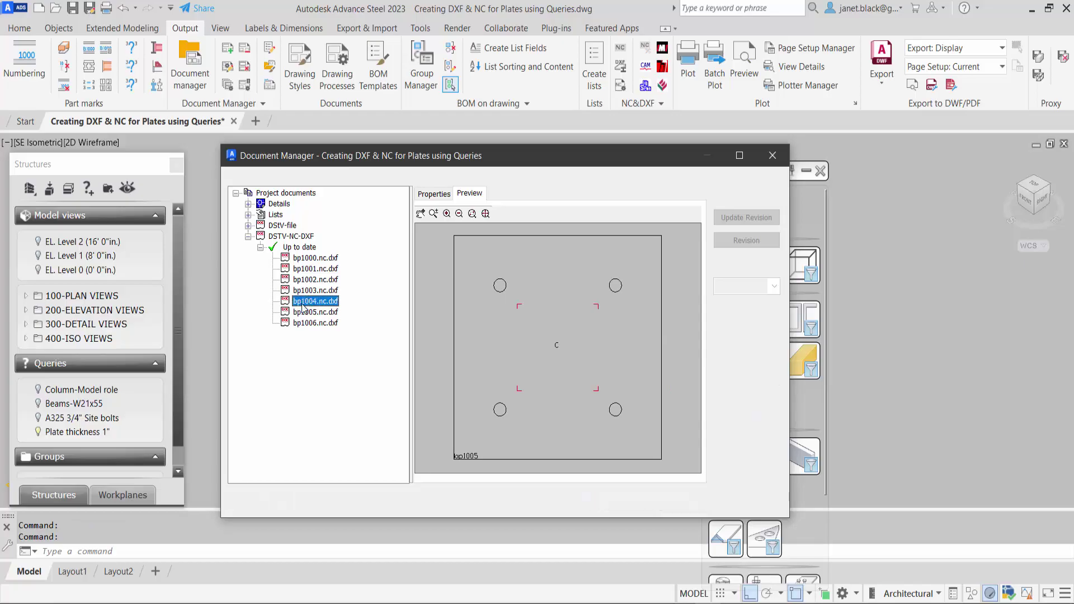